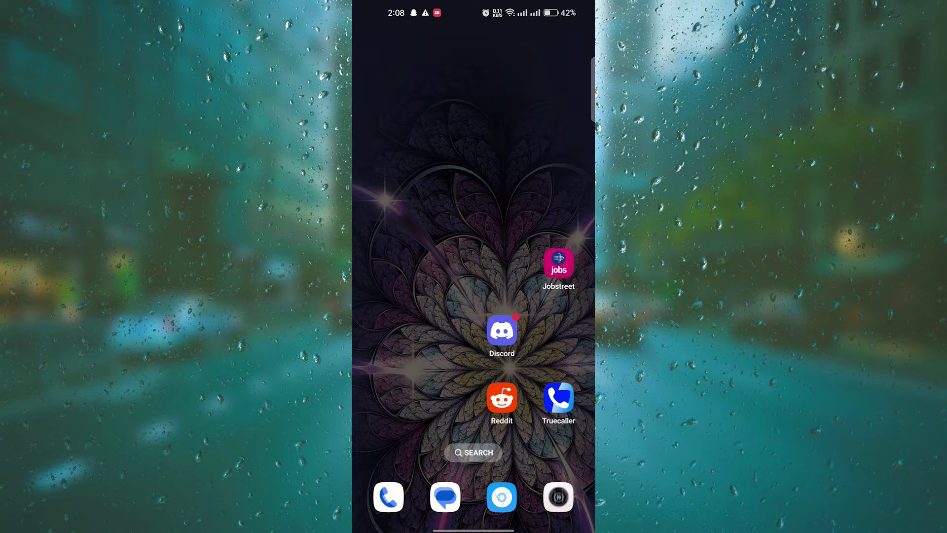
# Step: Launch Discord, open the You tab's settings, and return to the top of that page
pyautogui.click(502, 331)
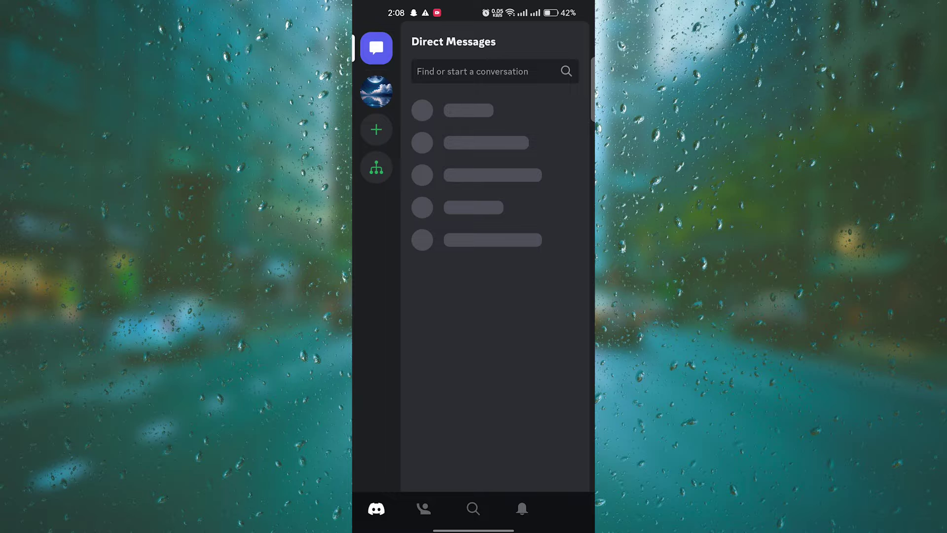
pyautogui.click(571, 508)
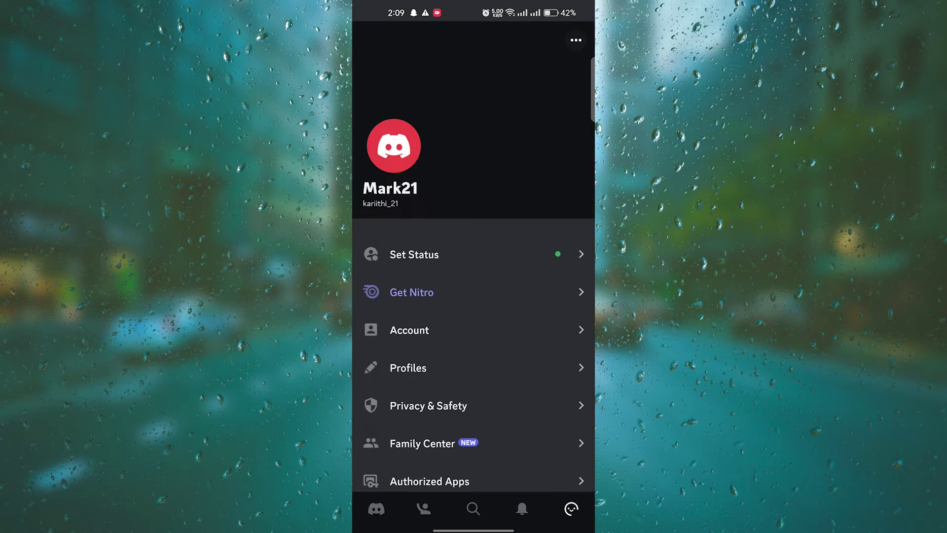
pyautogui.scroll(-5, 518, 334)
pyautogui.scroll(-5, 518, 370)
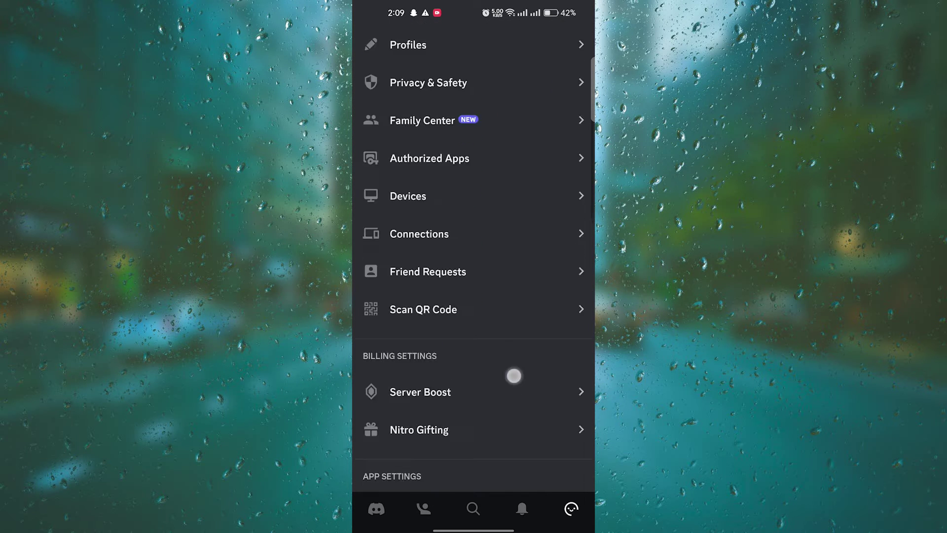
pyautogui.scroll(-5, 474, 334)
pyautogui.scroll(-5, 474, 334)
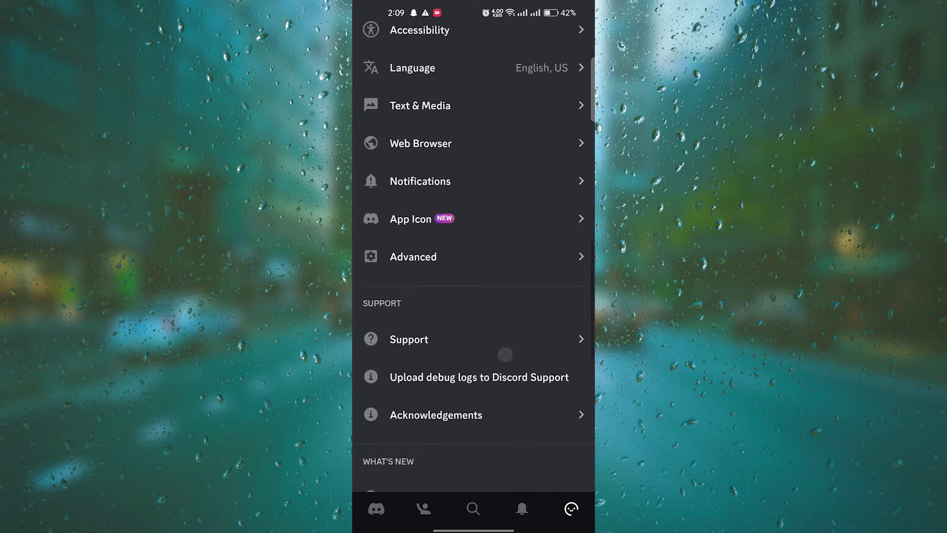
pyautogui.scroll(-5, 514, 303)
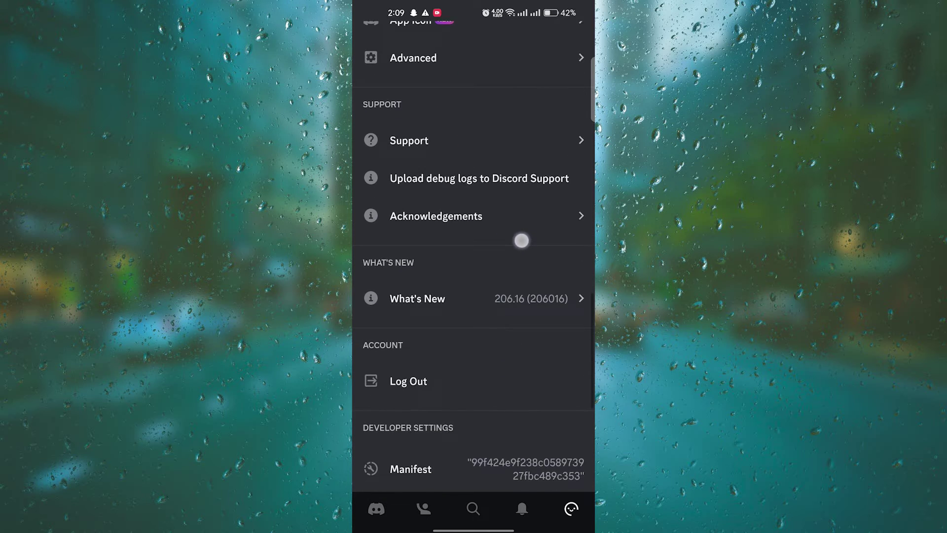
pyautogui.click(570, 508)
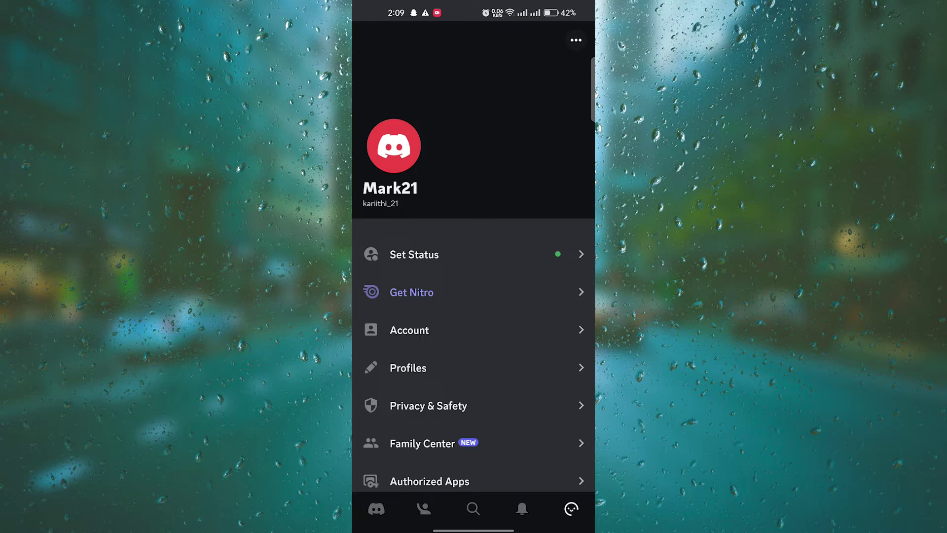
# Step: Review Privacy & Safety, then open Blocked Users from the Account settings
pyautogui.click(474, 409)
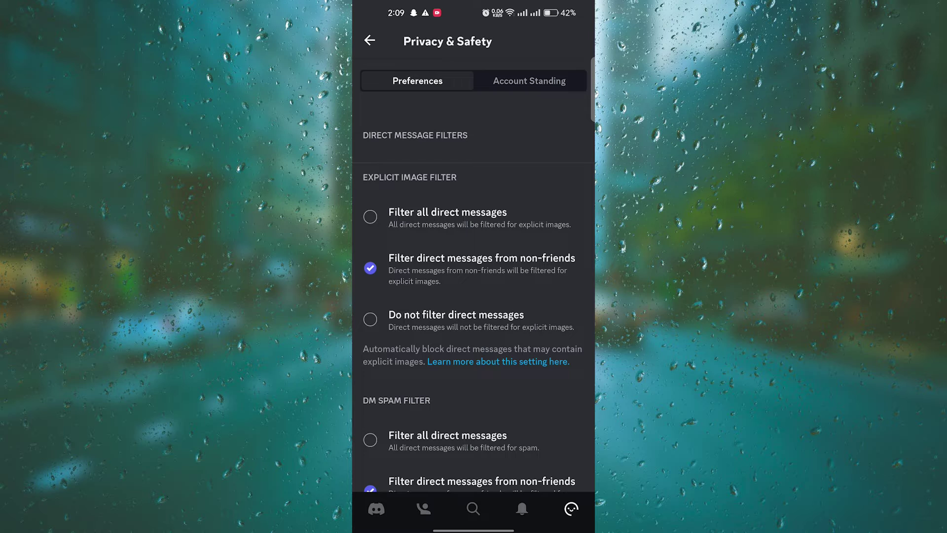
pyautogui.scroll(-3, 497, 333)
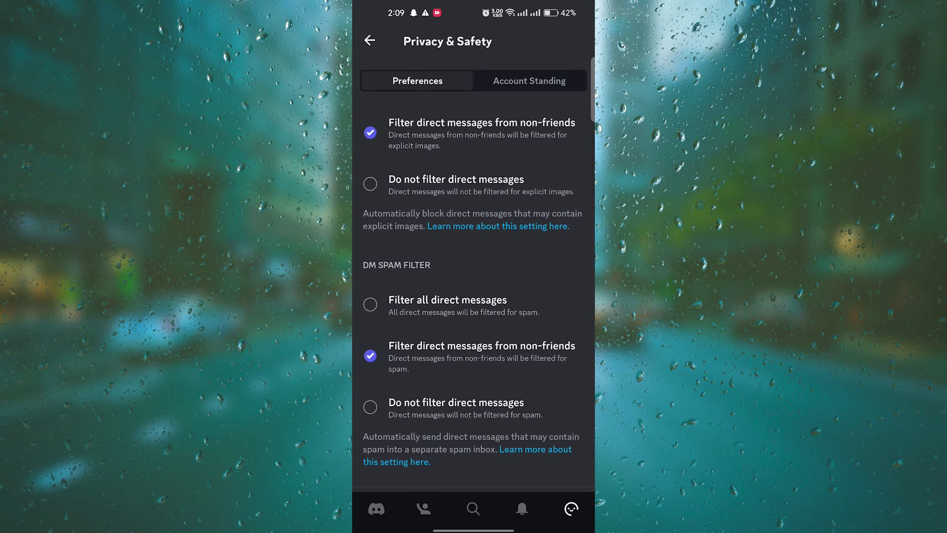
pyautogui.scroll(1, 496, 396)
pyautogui.scroll(-4, 497, 396)
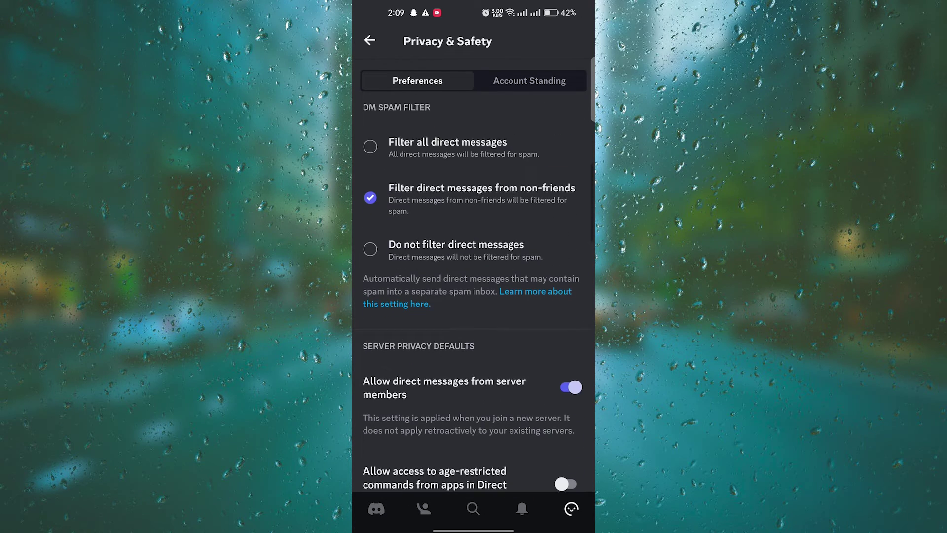
pyautogui.scroll(-5, 473, 333)
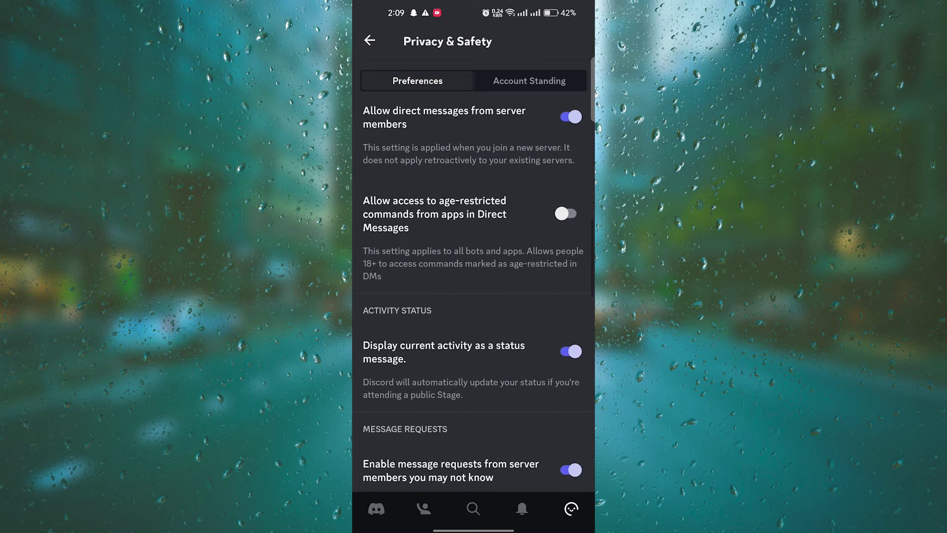
pyautogui.scroll(-5, 473, 333)
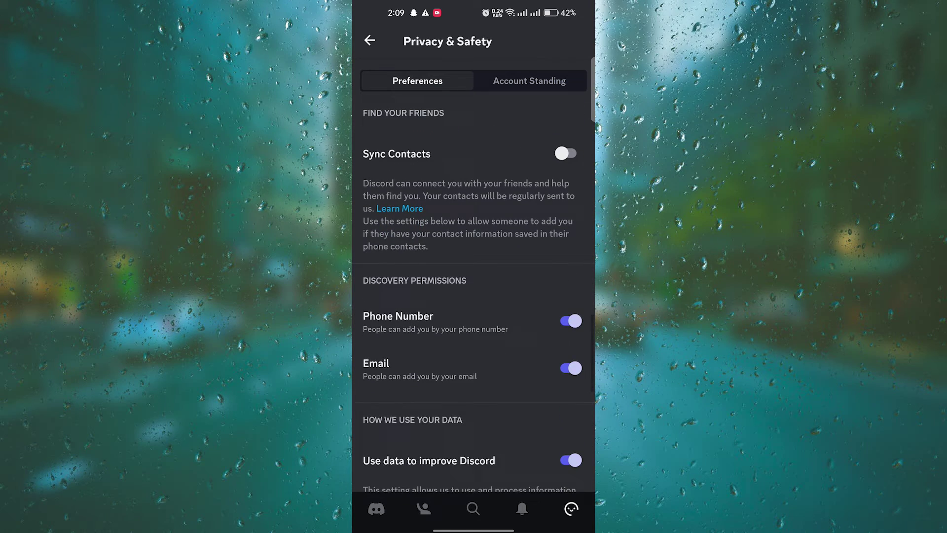
pyautogui.scroll(-5, 496, 392)
pyautogui.scroll(-5, 496, 392)
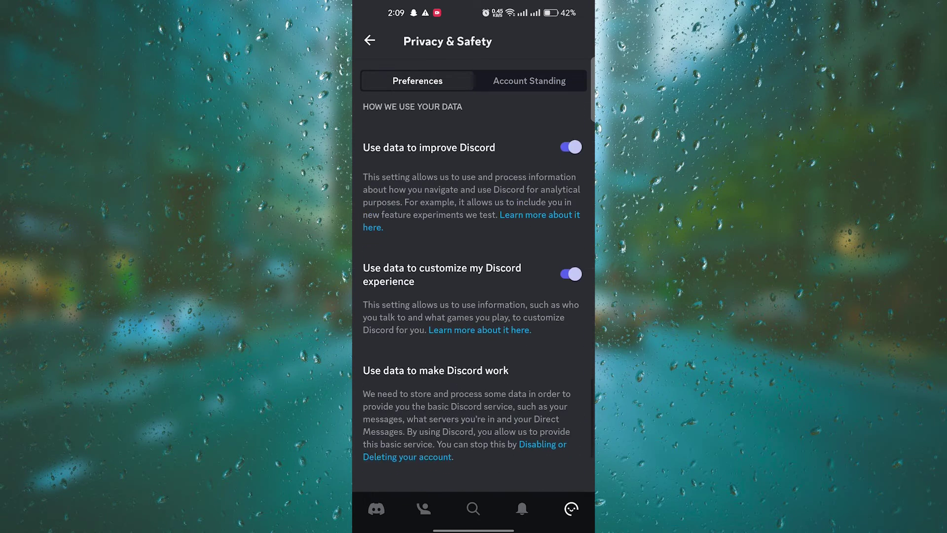
pyautogui.click(533, 381)
pyautogui.scroll(-5, 512, 222)
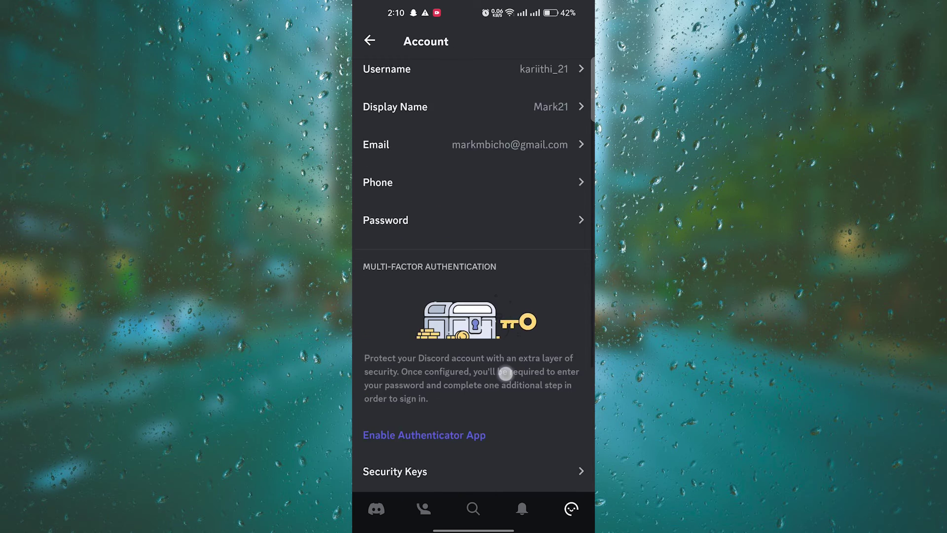
pyautogui.scroll(-5, 511, 222)
pyautogui.click(522, 332)
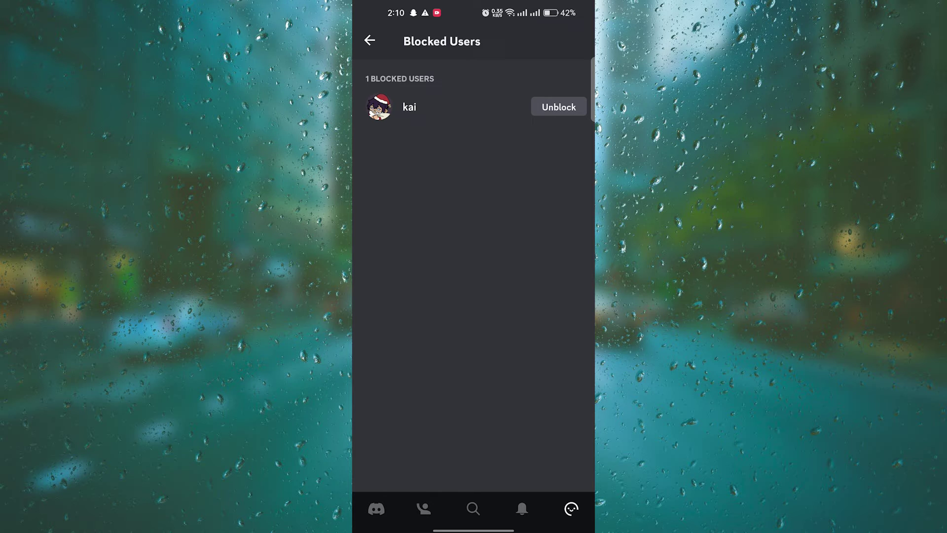
# Step: Open the blocked user's profile and choose Unblock from its three-dot menu
pyautogui.click(473, 111)
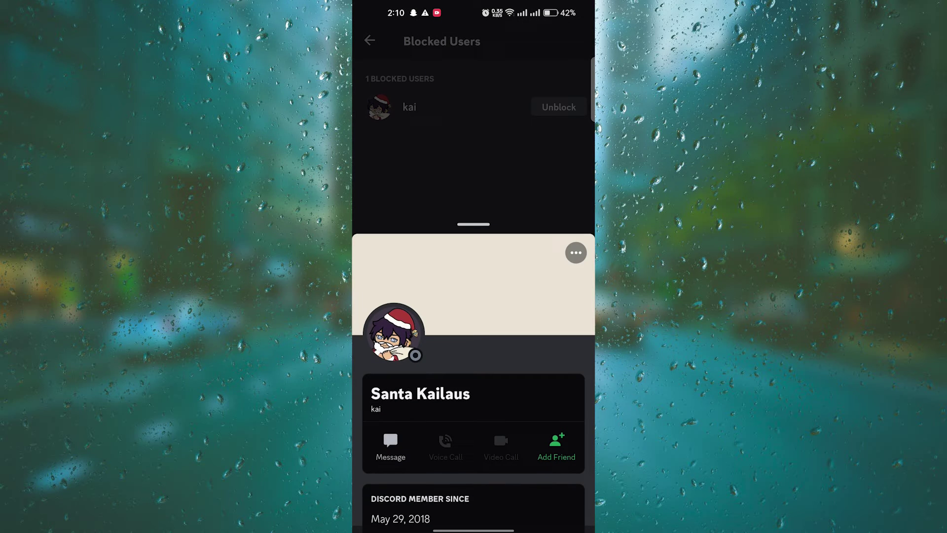
pyautogui.click(576, 253)
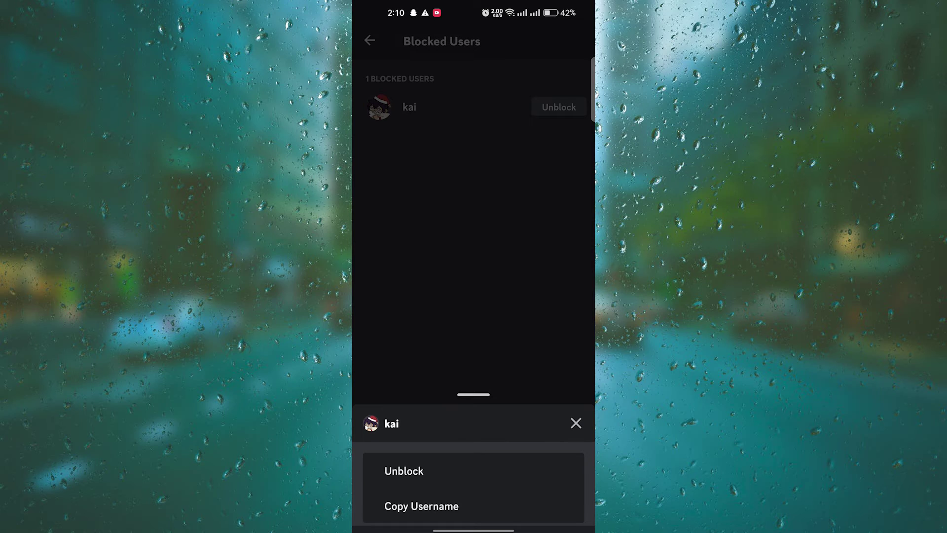
pyautogui.click(463, 471)
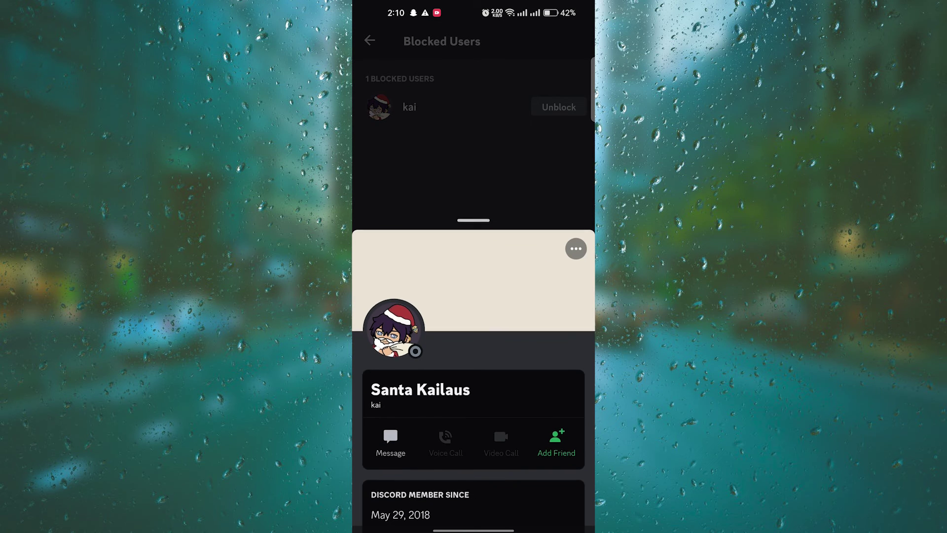